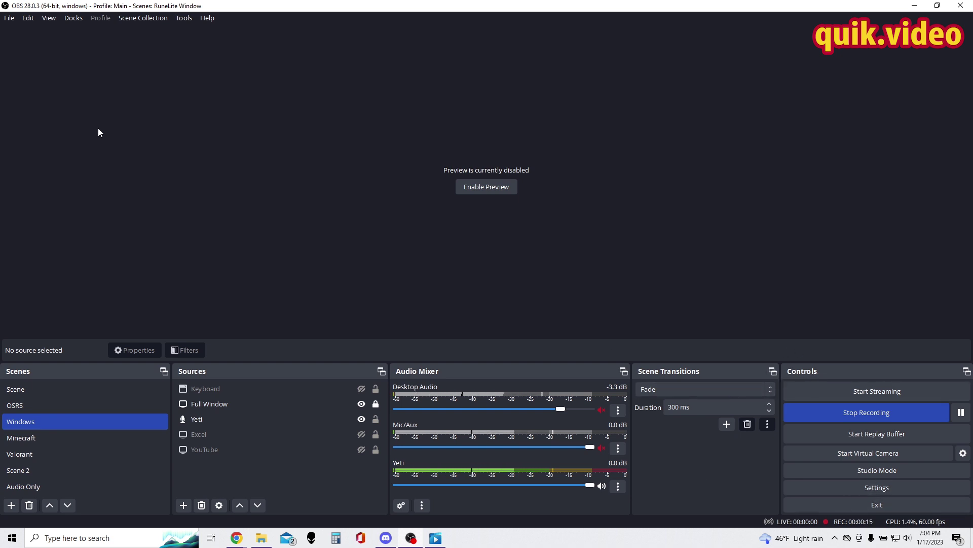
Open Settings on the Advanced page and scroll to the Recording filename formatting options
{"action": "left_click", "coordinate": [9, 18]}
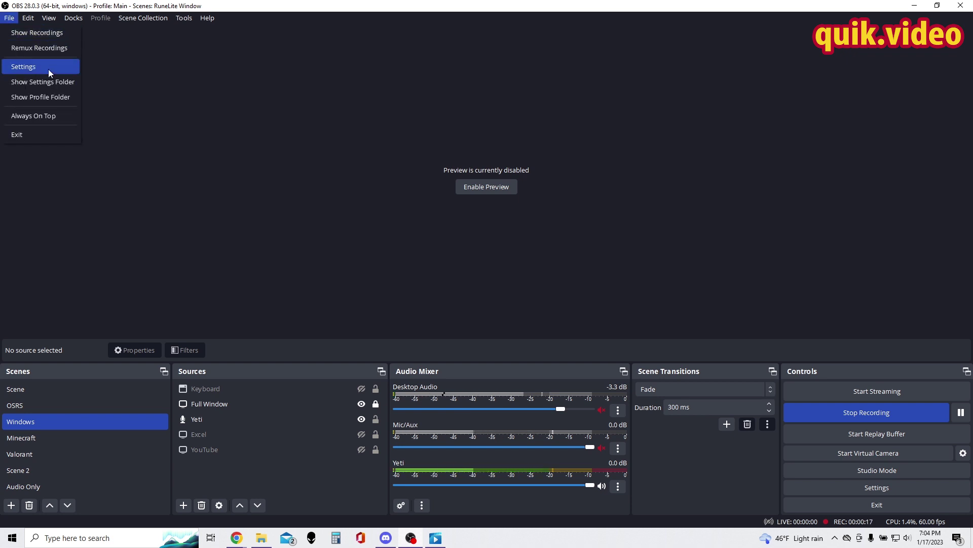
{"action": "left_click", "coordinate": [48, 69]}
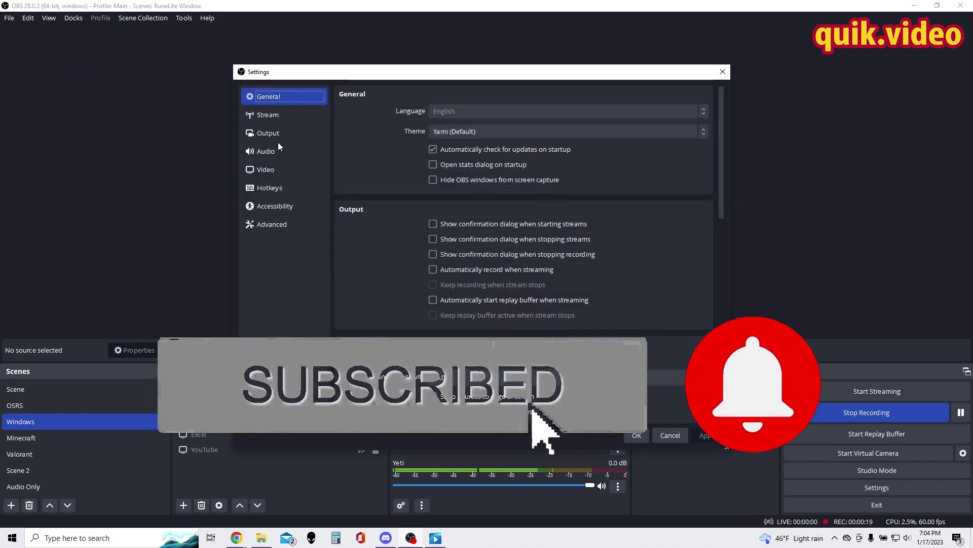
{"action": "left_click", "coordinate": [274, 224]}
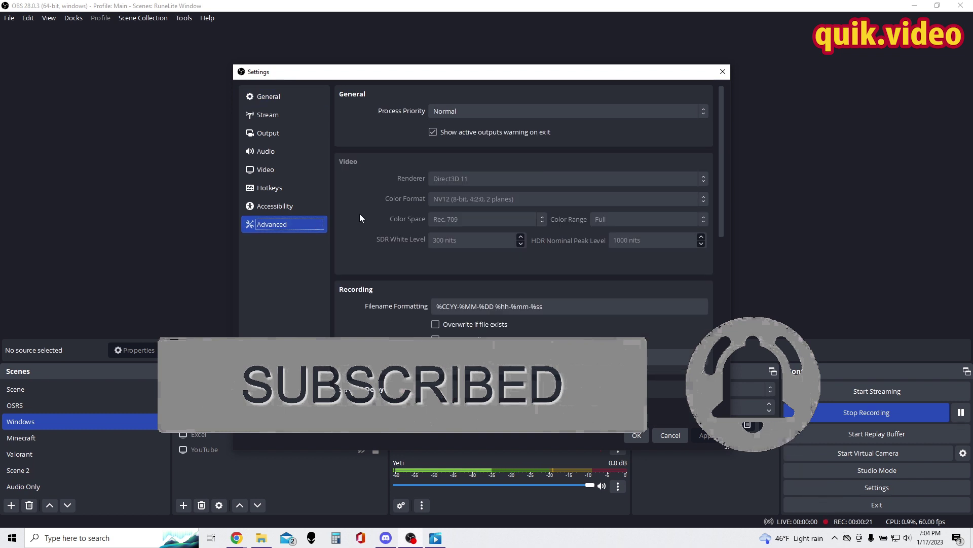
{"action": "scroll", "coordinate": [361, 239], "scroll_direction": "down", "scroll_amount": 1}
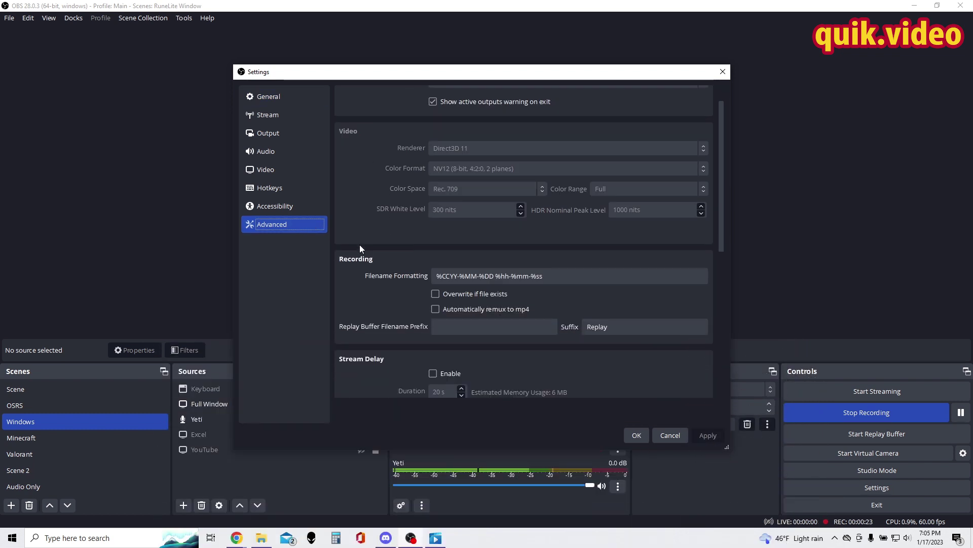
{"action": "scroll", "coordinate": [351, 258], "scroll_direction": "down", "scroll_amount": 1}
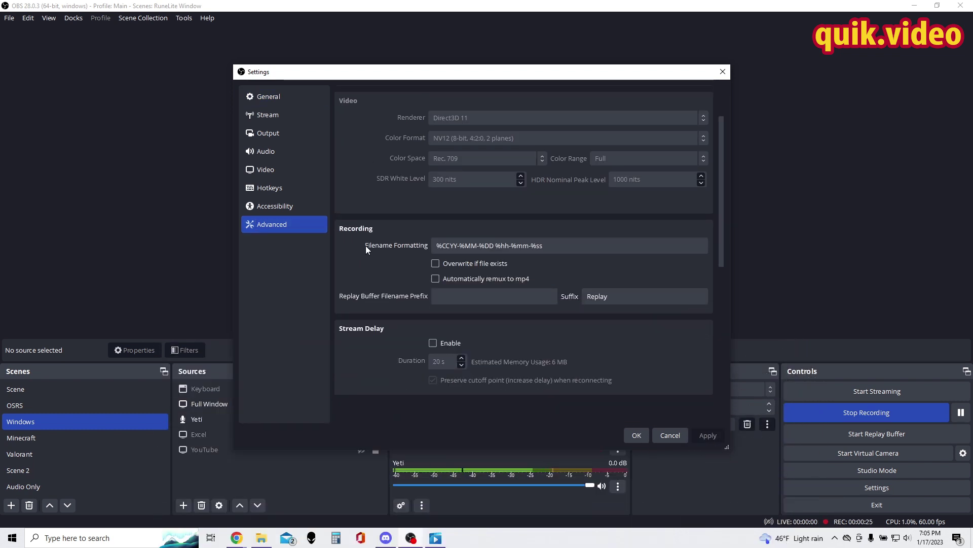
{"action": "left_click", "coordinate": [453, 247]}
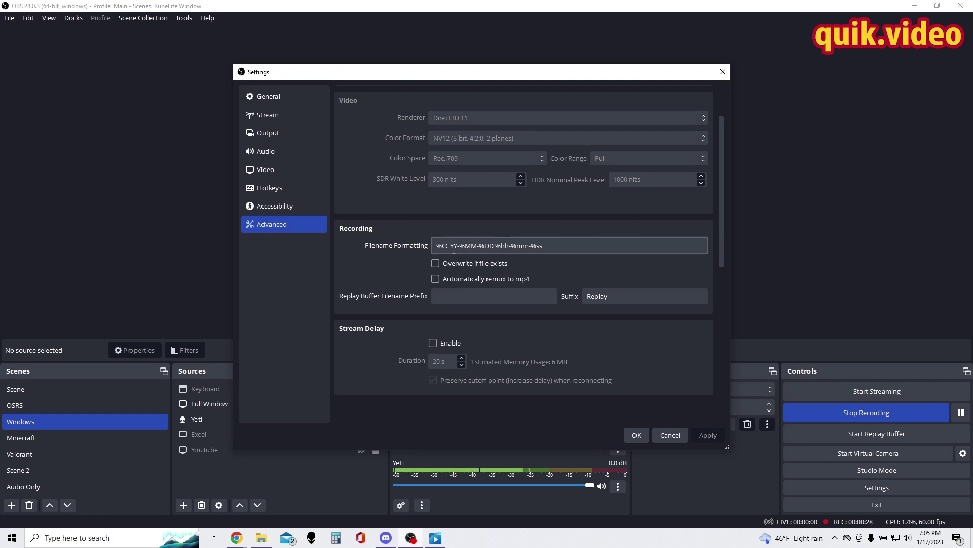
{"action": "left_click", "coordinate": [446, 246]}
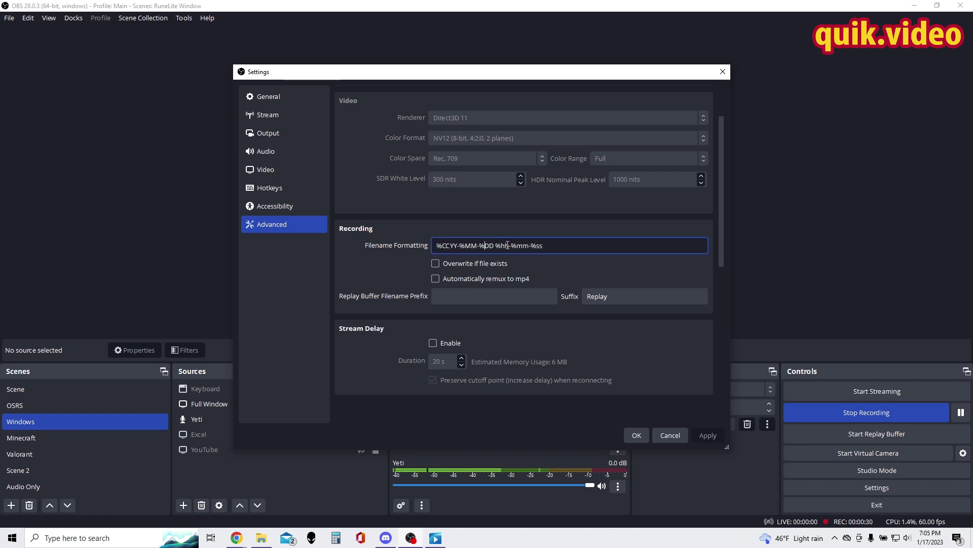
{"action": "left_click", "coordinate": [529, 245]}
{"action": "mouse_move", "coordinate": [535, 247]}
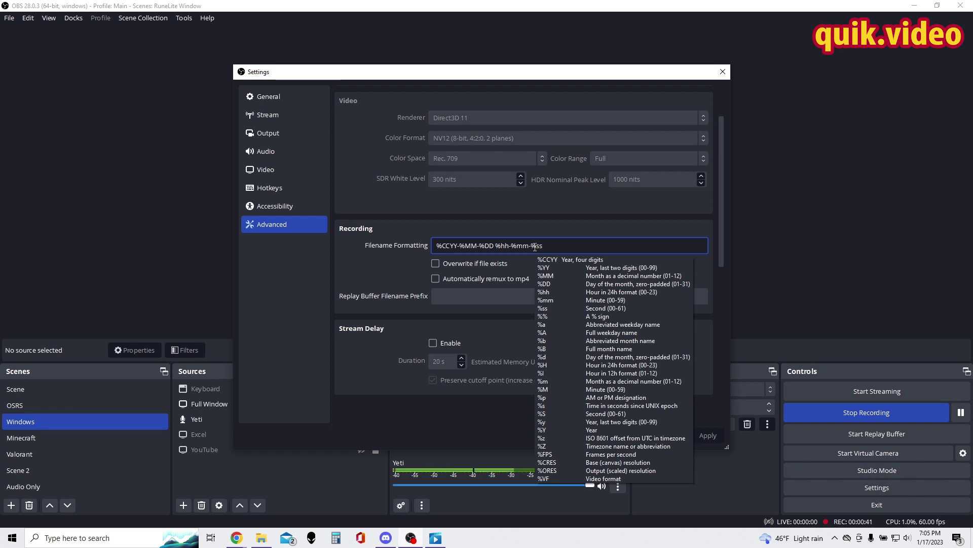
{"action": "left_click", "coordinate": [390, 270]}
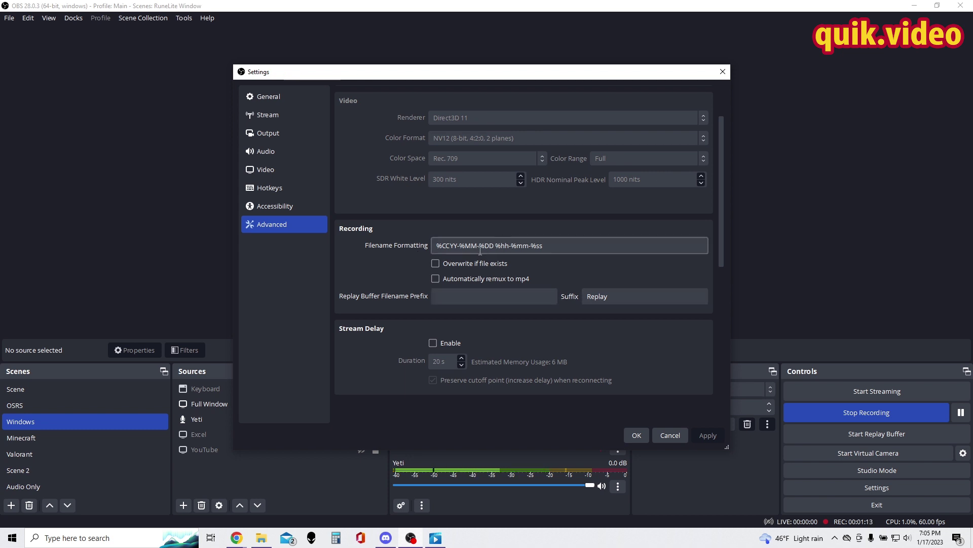
{"action": "left_click_drag", "start_coordinate": [438, 246], "coordinate": [554, 245]}
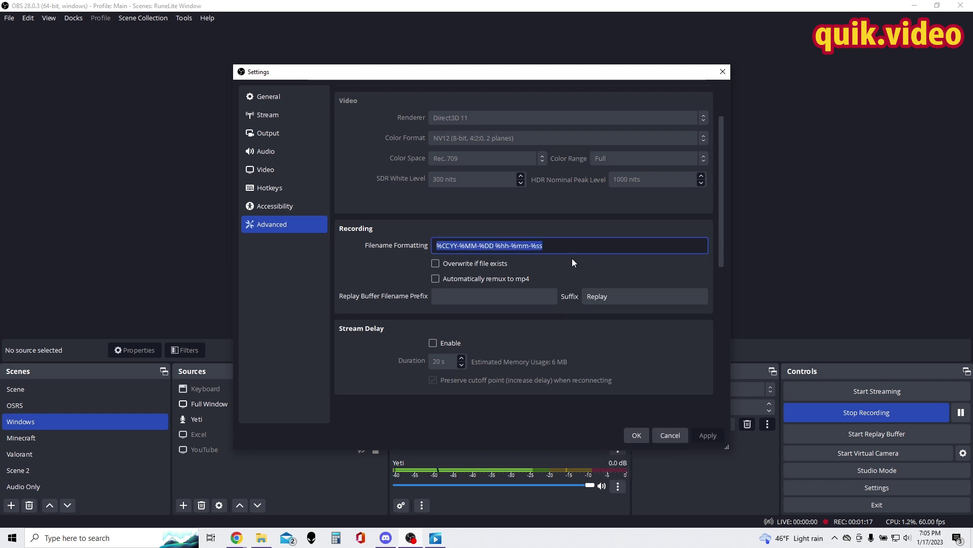
{"action": "double_click", "coordinate": [599, 297]}
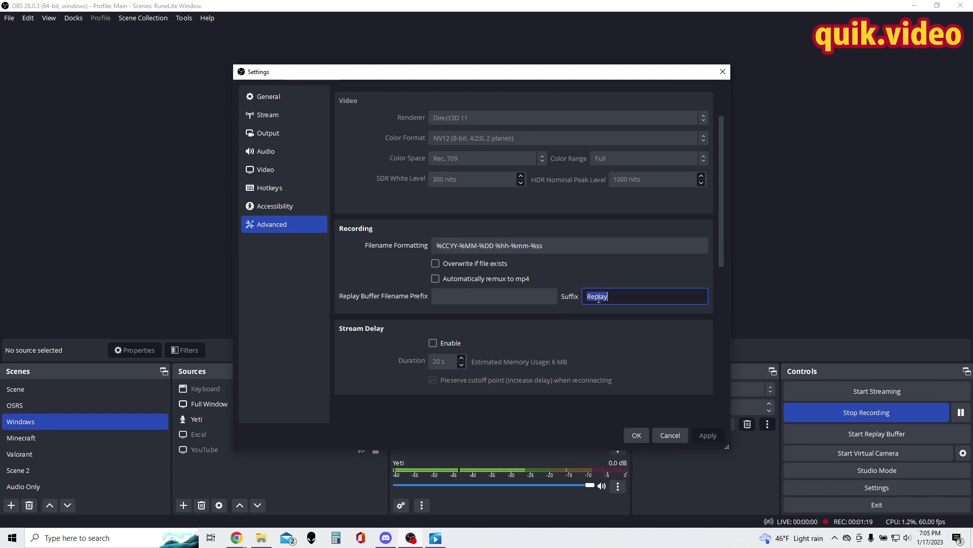
{"action": "left_click", "coordinate": [656, 300]}
{"action": "left_click", "coordinate": [438, 246]}
{"action": "left_click_drag", "start_coordinate": [438, 246], "coordinate": [564, 248]}
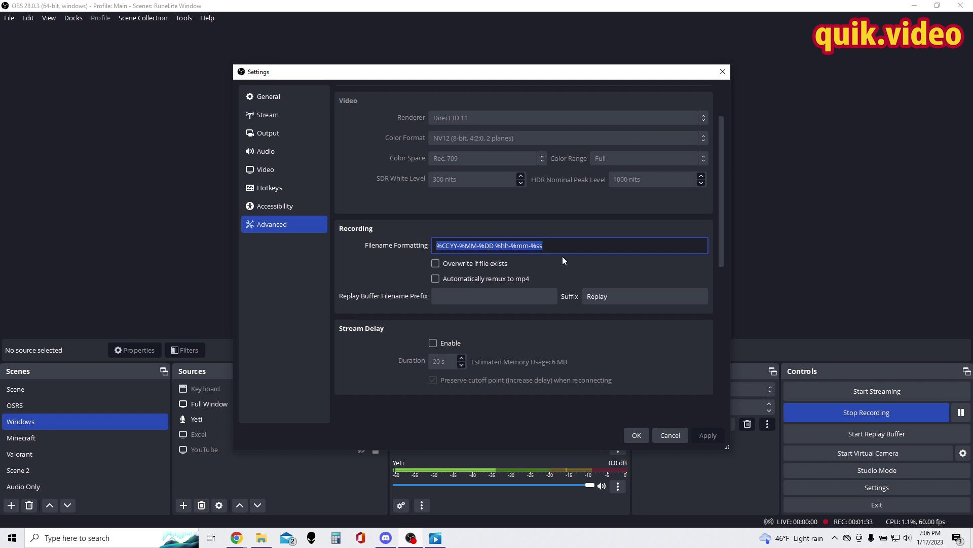
{"action": "mouse_move", "coordinate": [547, 247]}
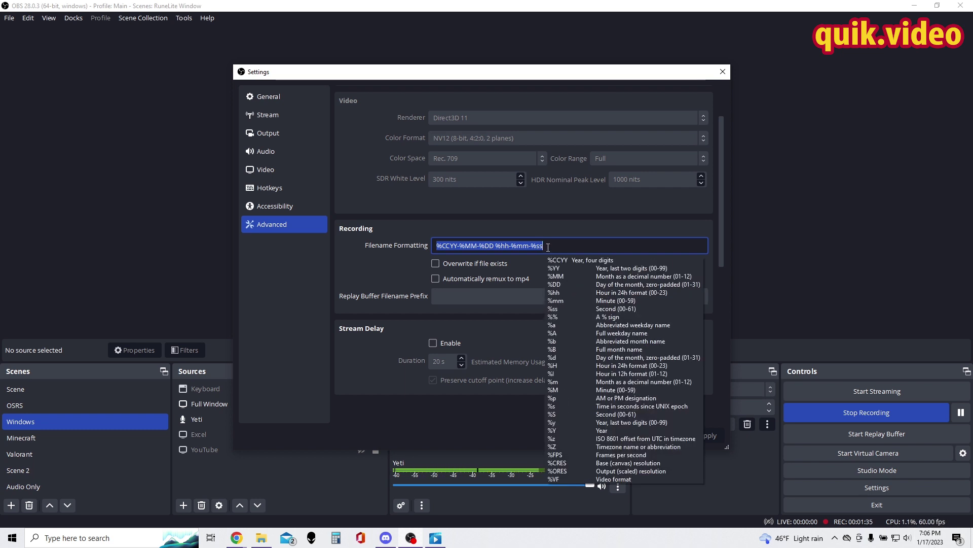
{"action": "left_click", "coordinate": [548, 248]}
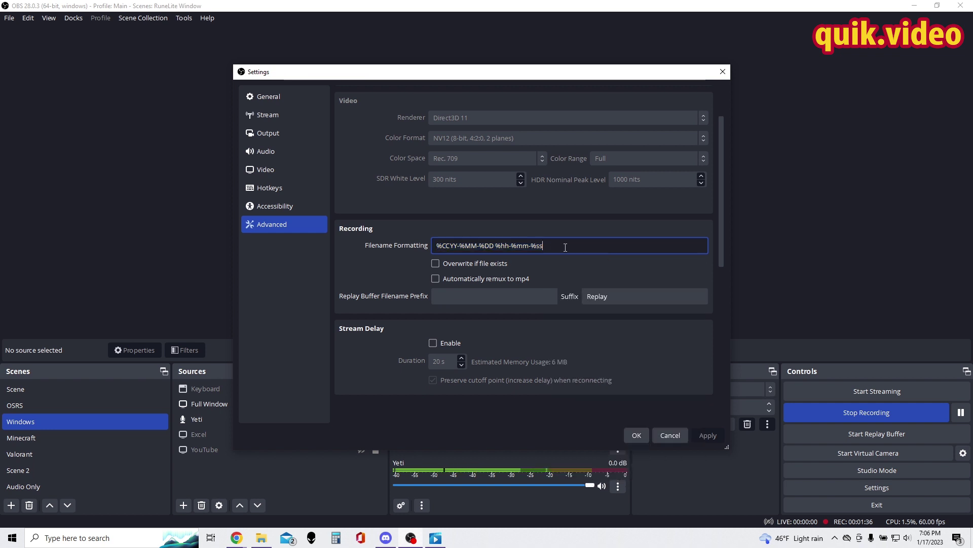
{"action": "double_click", "coordinate": [600, 299]}
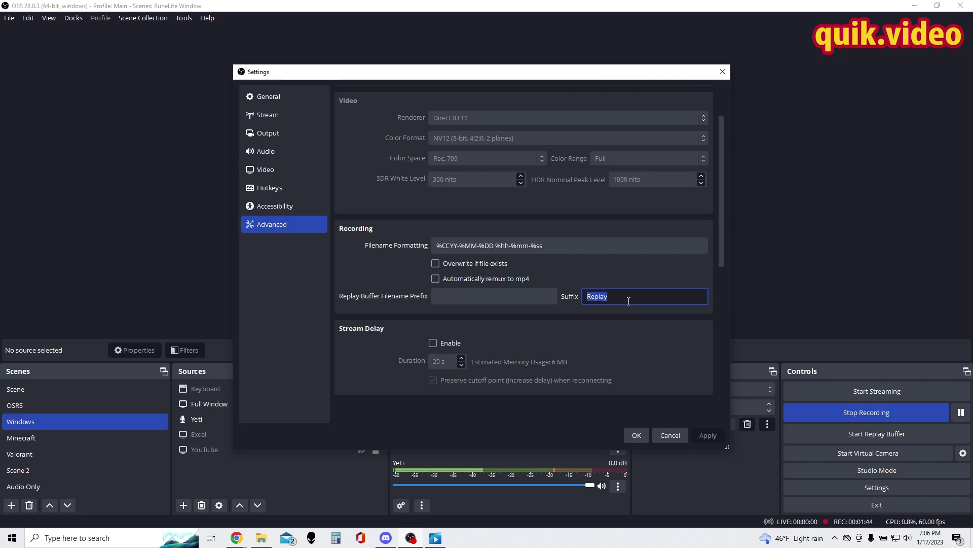
{"action": "key", "text": "ctrl+x"}
Clear Replay from the filename prefix, paste it back as the suffix, then apply and save
{"action": "left_click", "coordinate": [529, 298]}
{"action": "key", "text": "ctrl+v"}
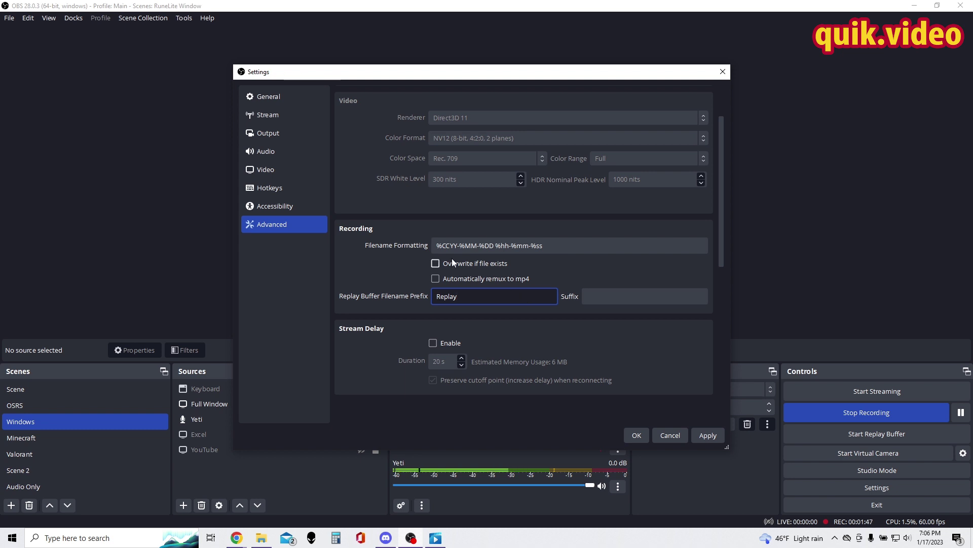
{"action": "key", "text": "shift+Tab"}
{"action": "key", "text": "Tab"}
{"action": "key", "text": "BackSpace"}
{"action": "left_click", "coordinate": [608, 296]}
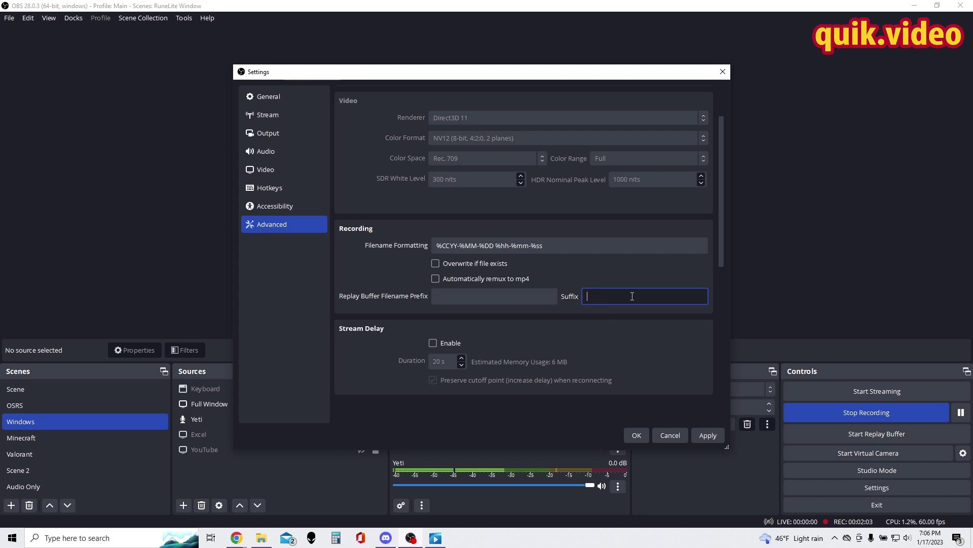
{"action": "key", "text": "ctrl+v"}
{"action": "left_click", "coordinate": [710, 437]}
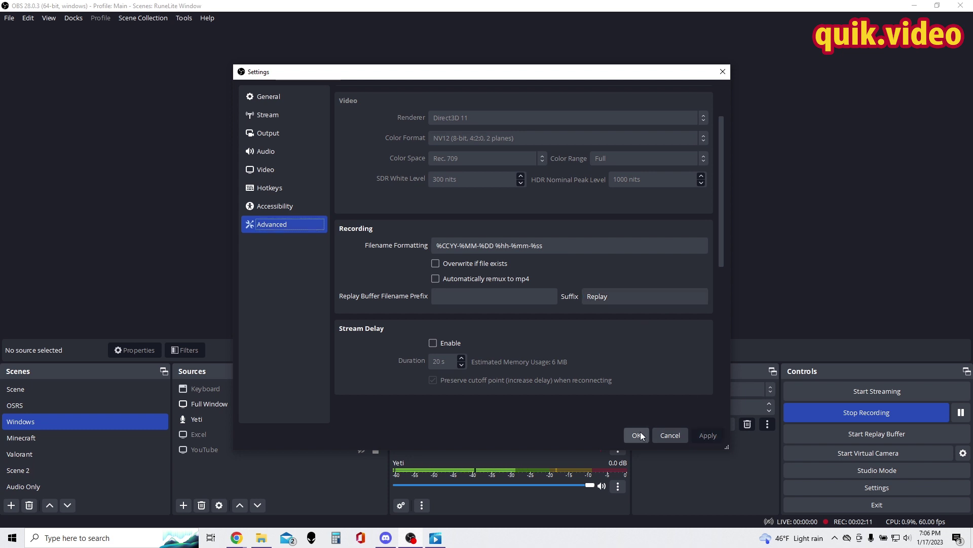
{"action": "left_click", "coordinate": [638, 433]}
Center File Explorer on screen and select the 19-04-36, 19-01-51 and 19-01-57 Replay recordings
{"action": "key", "text": "super+e"}
{"action": "left_click_drag", "start_coordinate": [937, 178], "coordinate": [423, 84]}
{"action": "left_click", "coordinate": [510, 200]}
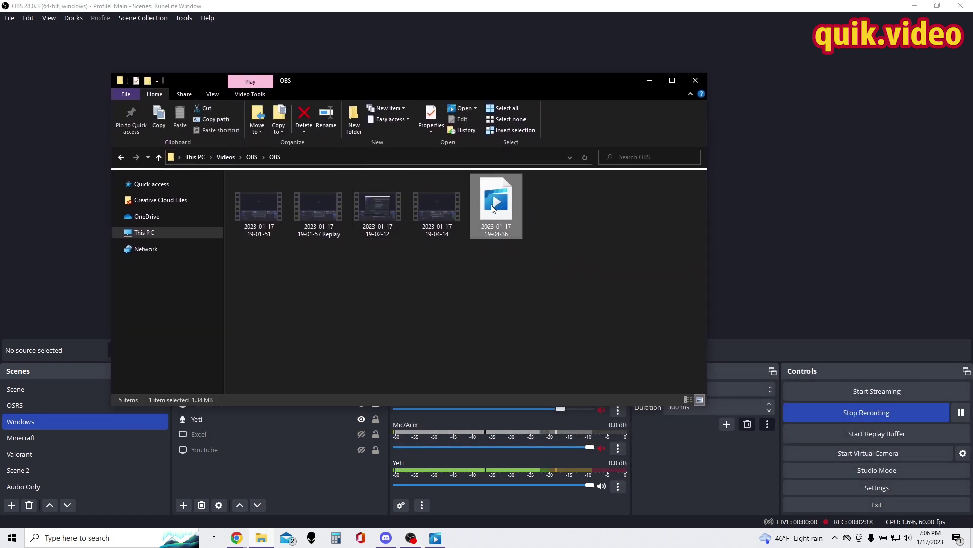
{"action": "left_click", "coordinate": [253, 210]}
{"action": "left_click", "coordinate": [318, 205]}
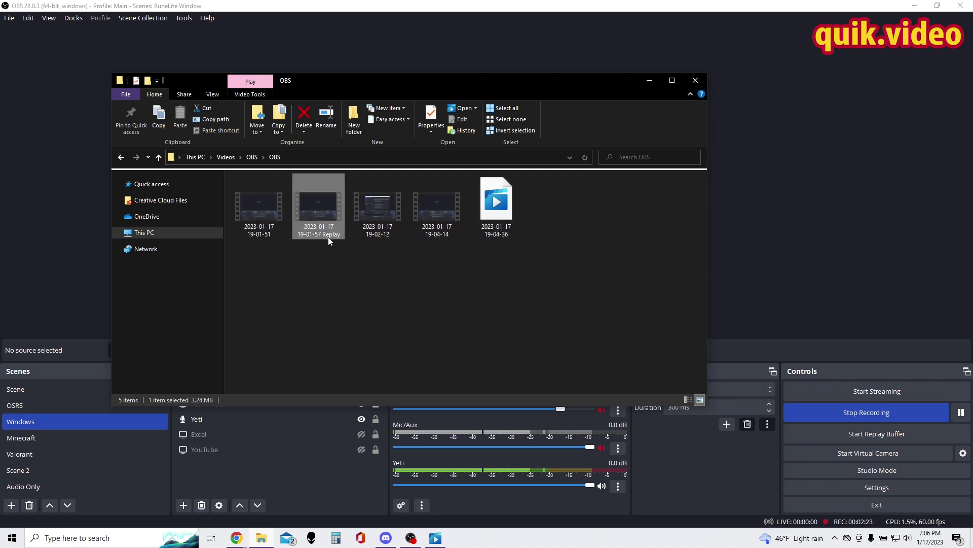
Select the 19-01-57 Replay, 19-01-51 and 19-04-14 recordings in turn, then clear the selection
{"action": "mouse_move", "coordinate": [329, 239]}
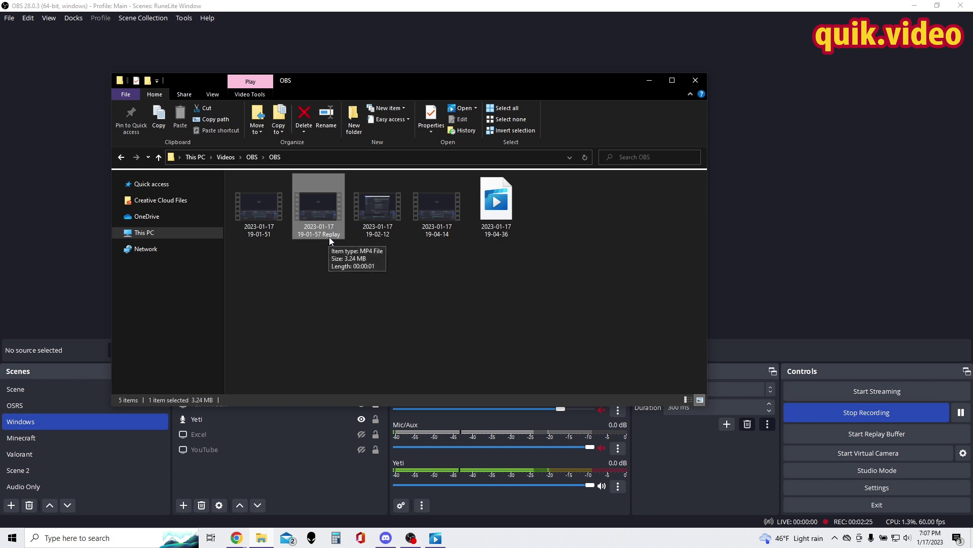
{"action": "left_click", "coordinate": [327, 278]}
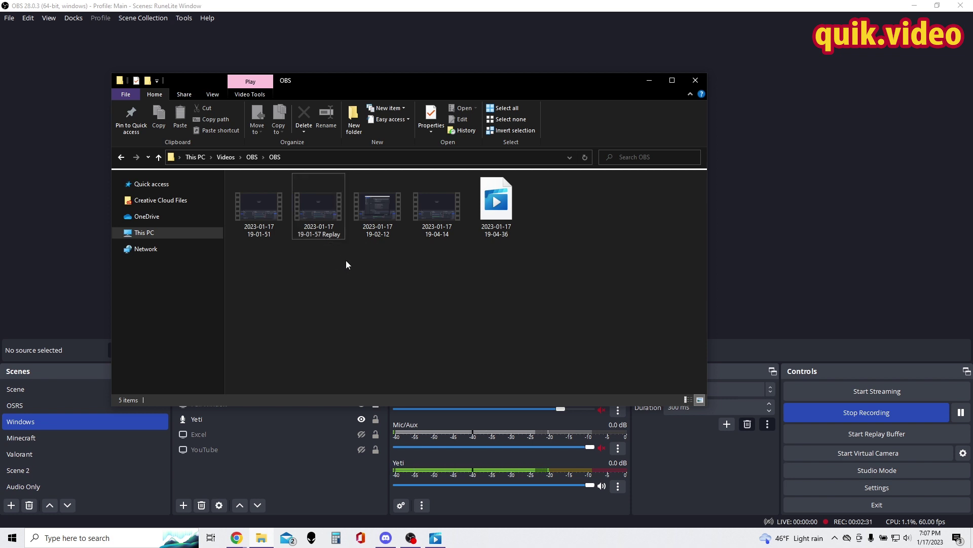
{"action": "left_click", "coordinate": [325, 235]}
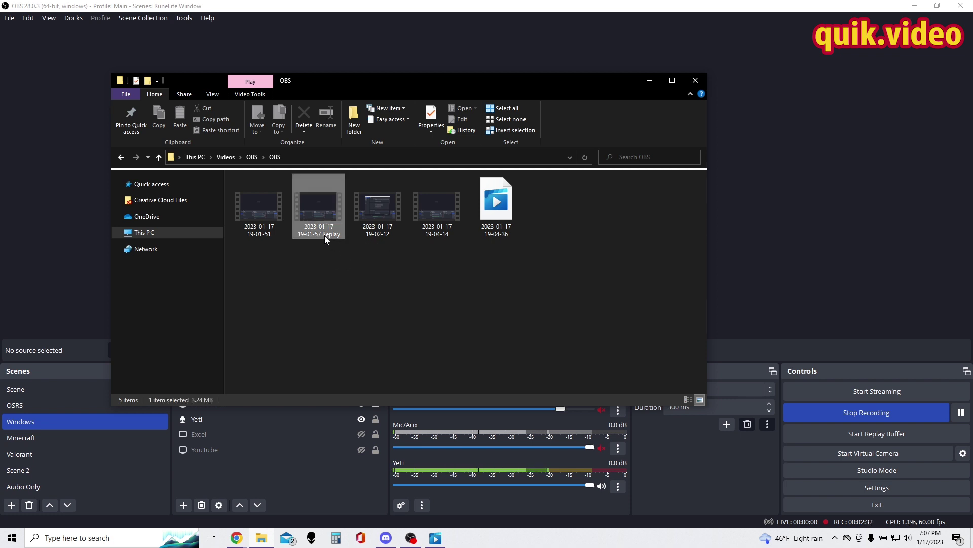
{"action": "left_click", "coordinate": [262, 213]}
{"action": "left_click", "coordinate": [419, 207]}
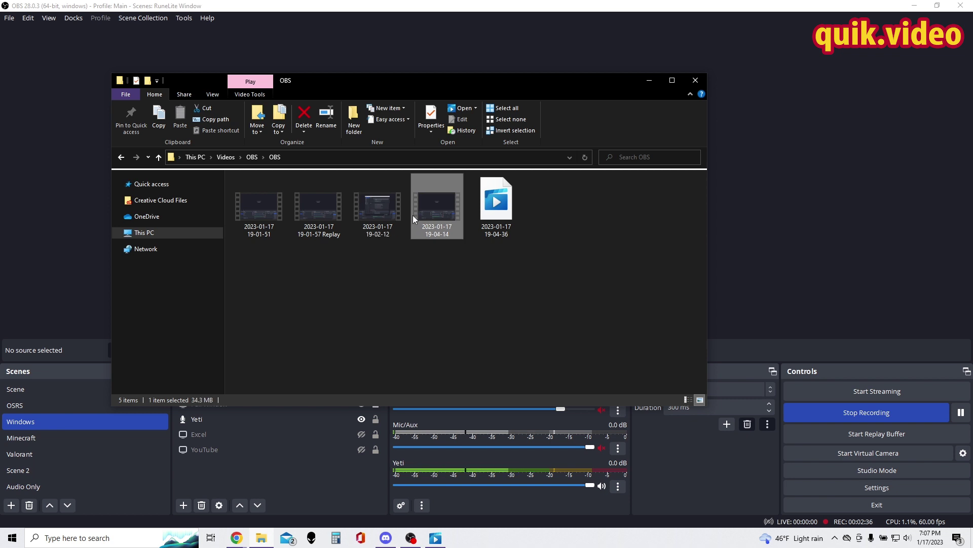
{"action": "left_click", "coordinate": [305, 212]}
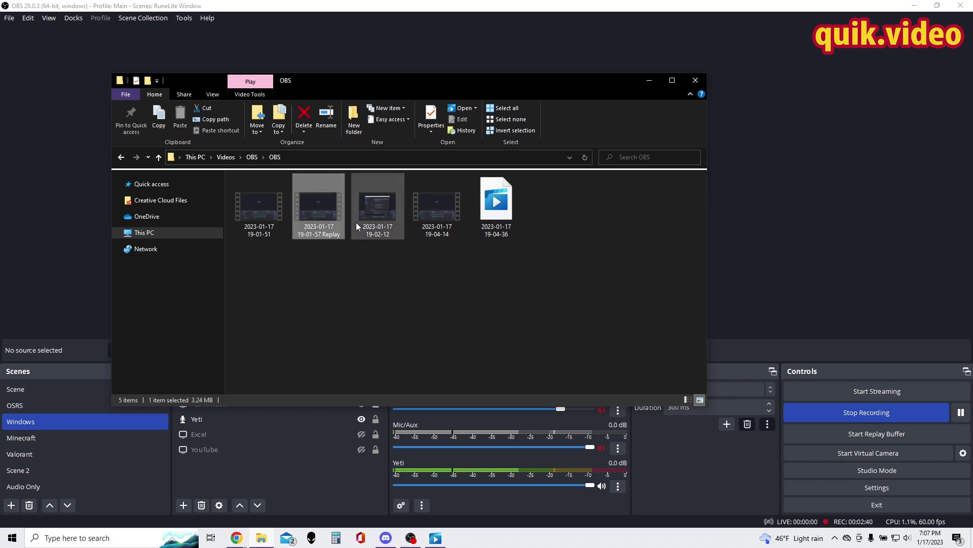
{"action": "mouse_move", "coordinate": [355, 222]}
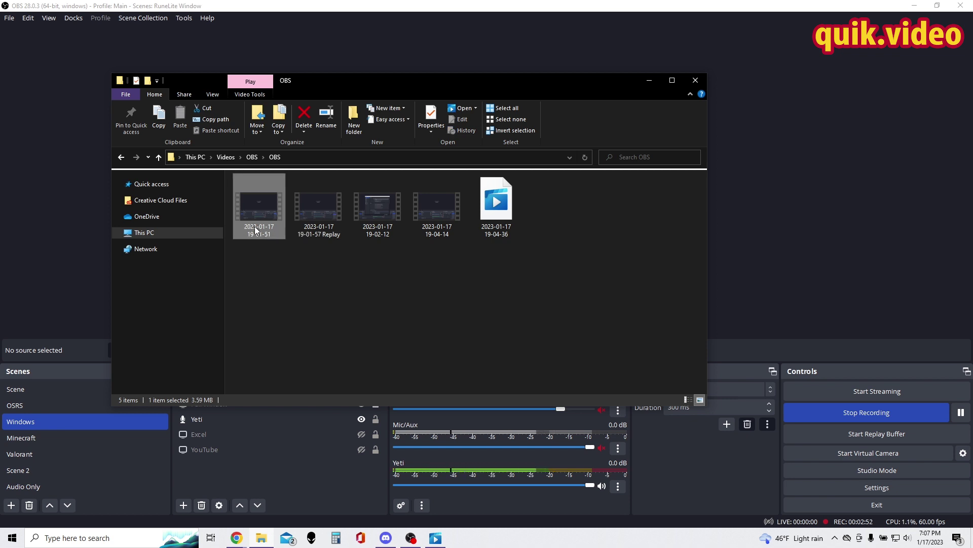
{"action": "left_click", "coordinate": [437, 205]}
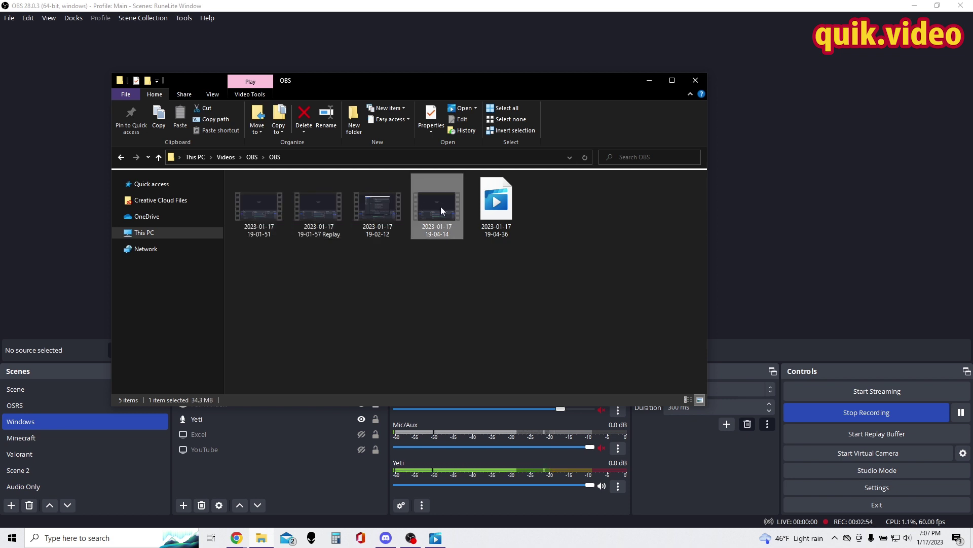
{"action": "left_click", "coordinate": [459, 345]}
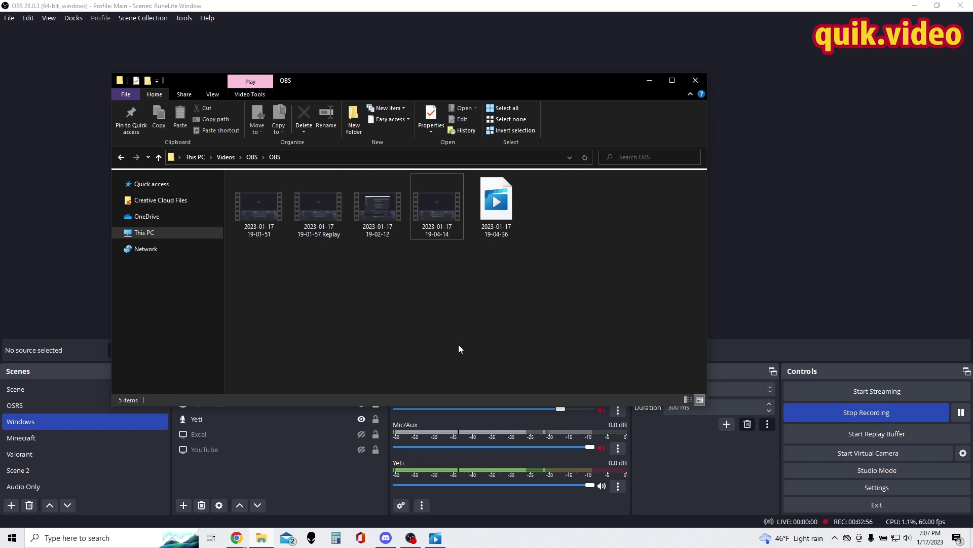